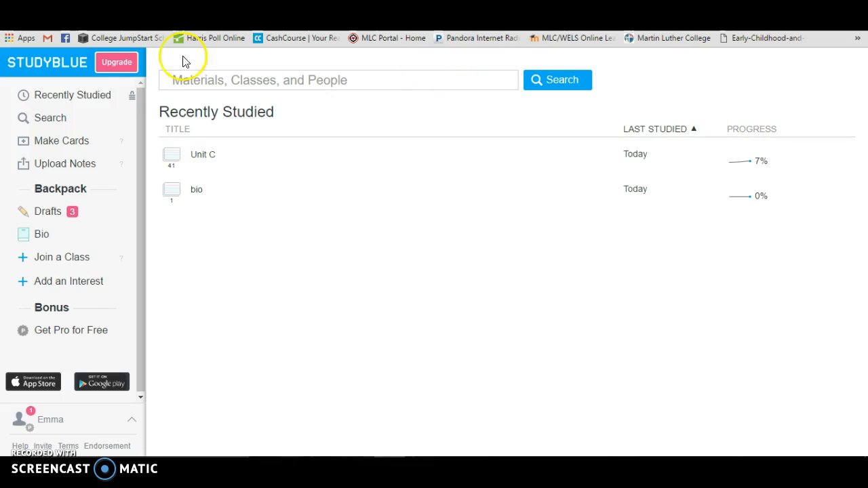
Search for the popular topic Biology and open the search filters at the Textbook filter
click(43, 110)
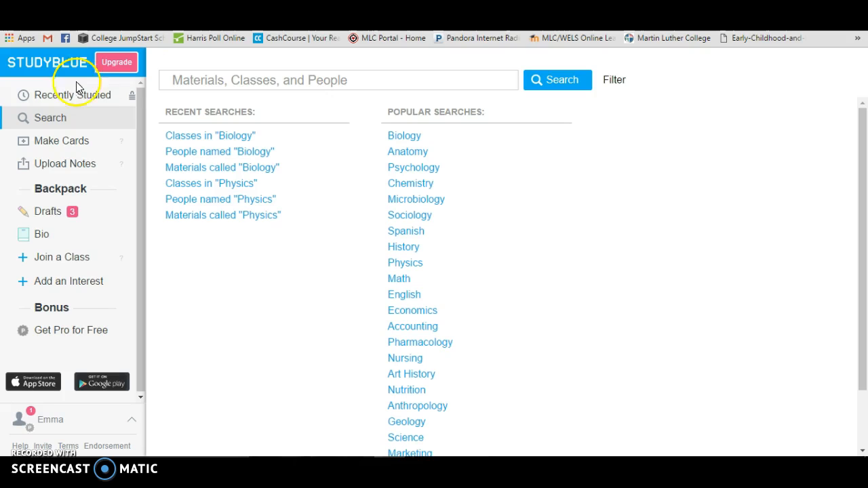
click(405, 136)
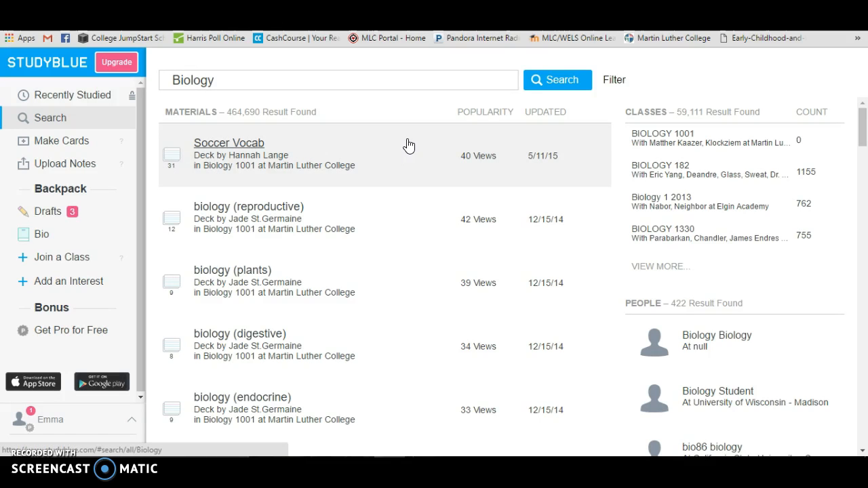
click(611, 88)
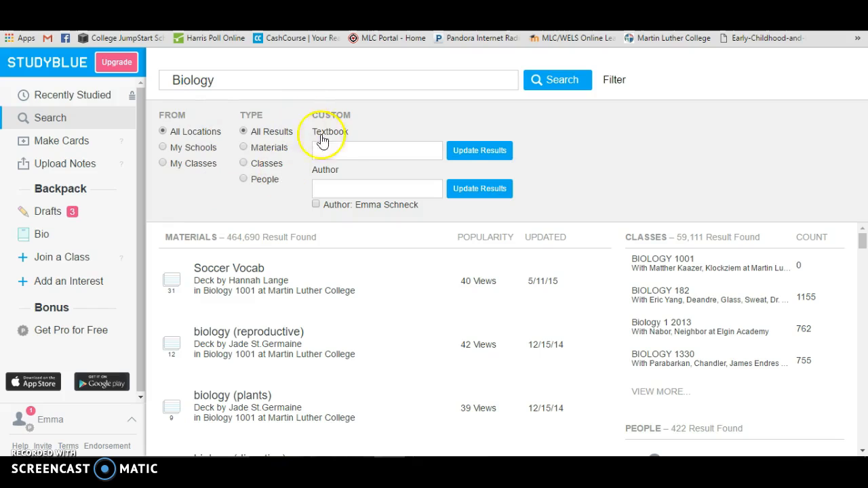
click(342, 144)
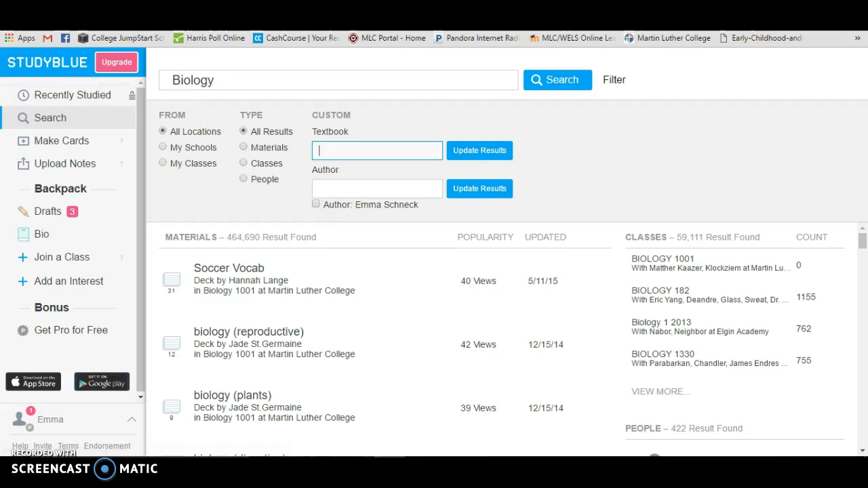
Start a new flashcard set whose first card has the term "2+2=" and the definition "4"
click(51, 139)
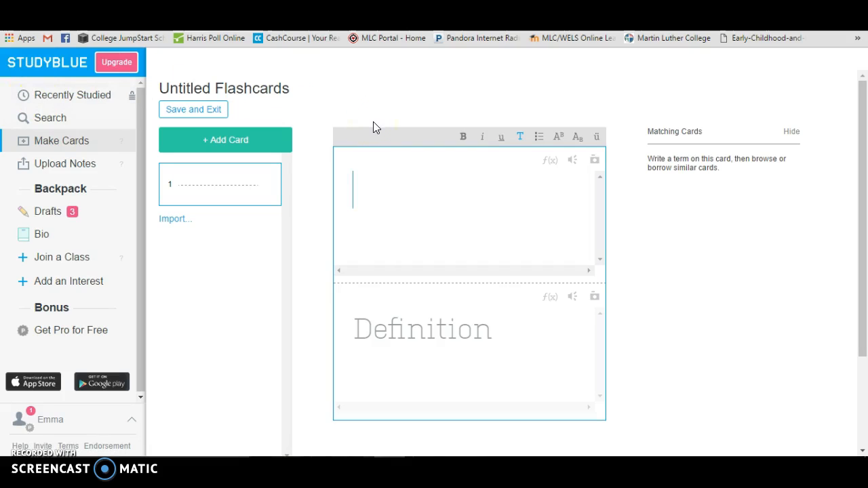
click(415, 195)
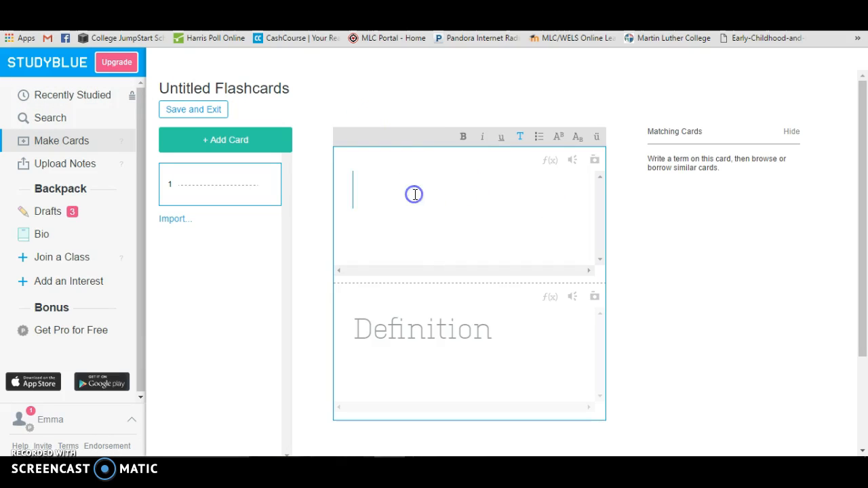
text(2+2+)
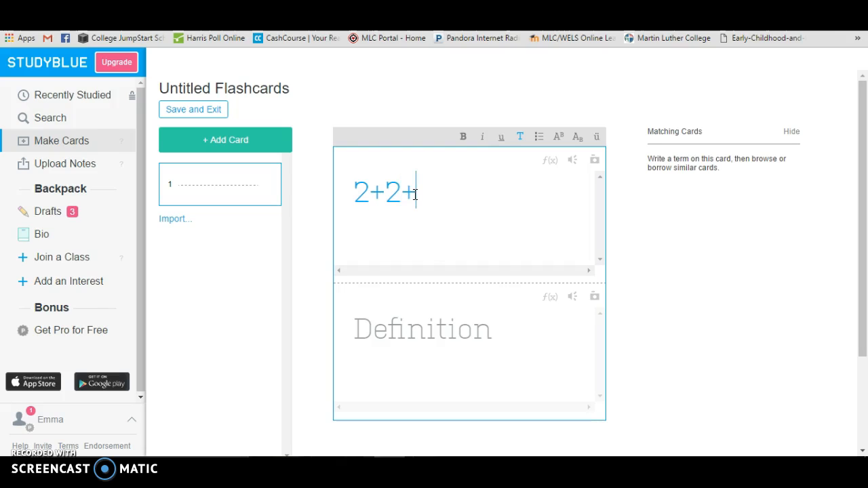
key(BackSpace)
text(=)
click(389, 326)
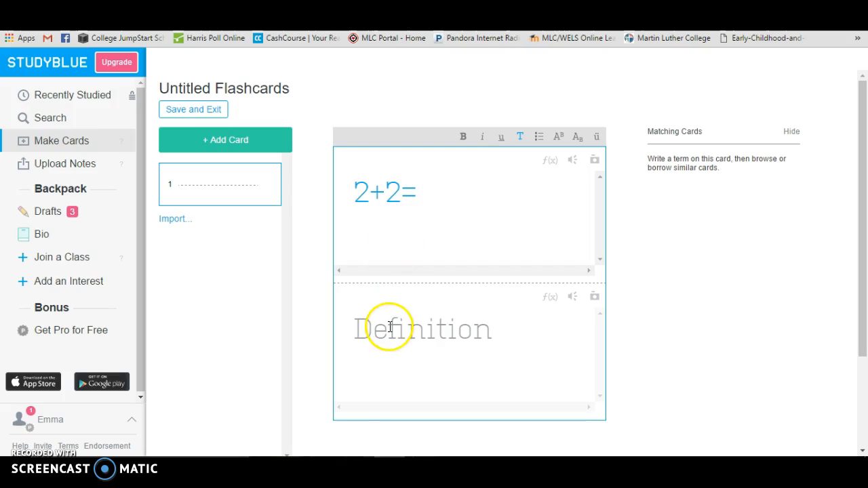
text(4)
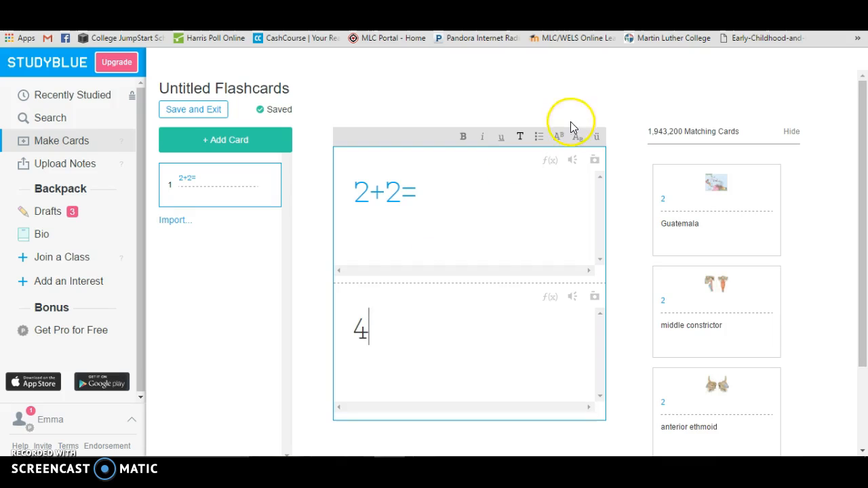
Look at the math symbol palette for the card's term and close it again
click(551, 160)
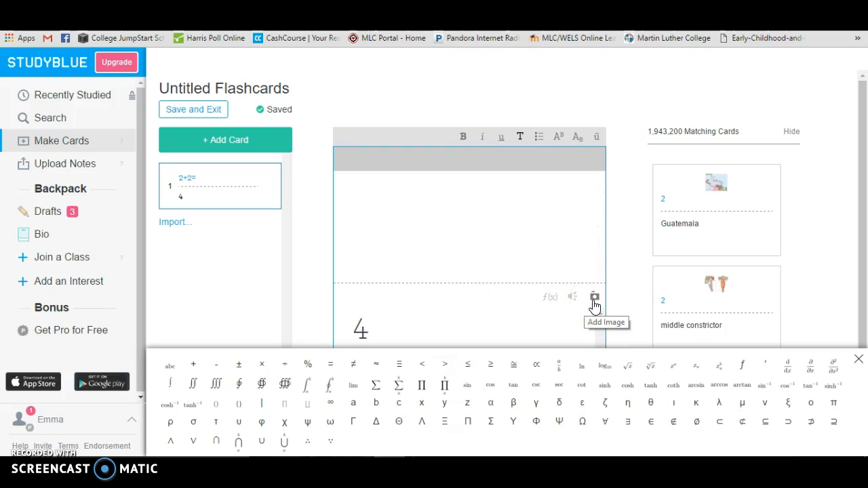
click(572, 300)
click(596, 295)
click(865, 203)
mouse_move(865, 205)
mouse_down()
mouse_move(865, 280)
mouse_move(863, 215)
mouse_up()
click(858, 360)
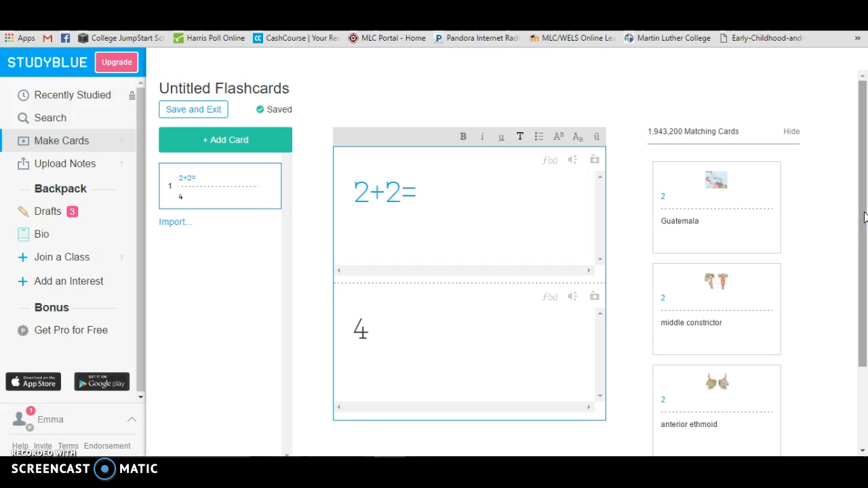
Add a second flashcard with the term "What is 2+2?" and go to its definition
click(258, 149)
mouse_move(251, 208)
click(270, 236)
click(502, 270)
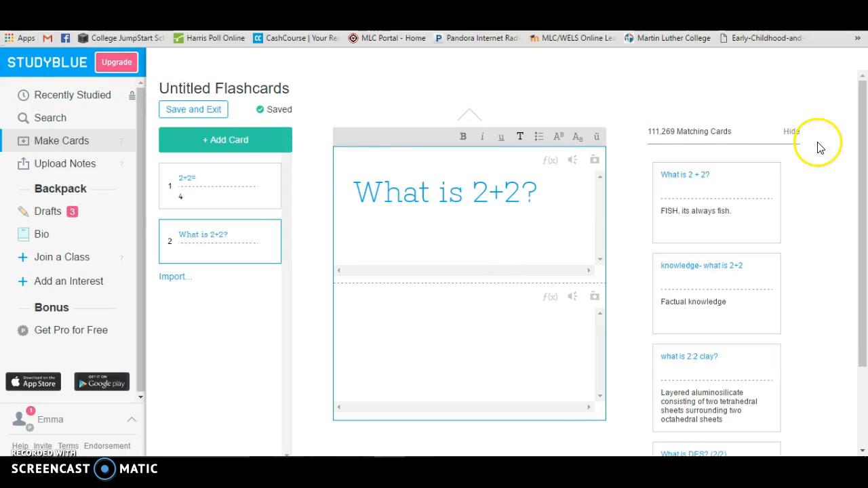
Fill the second card with the matching card "knowledge- what is 2+2", defined as "Factual knowledge"
scroll(728, 361, down, 1)
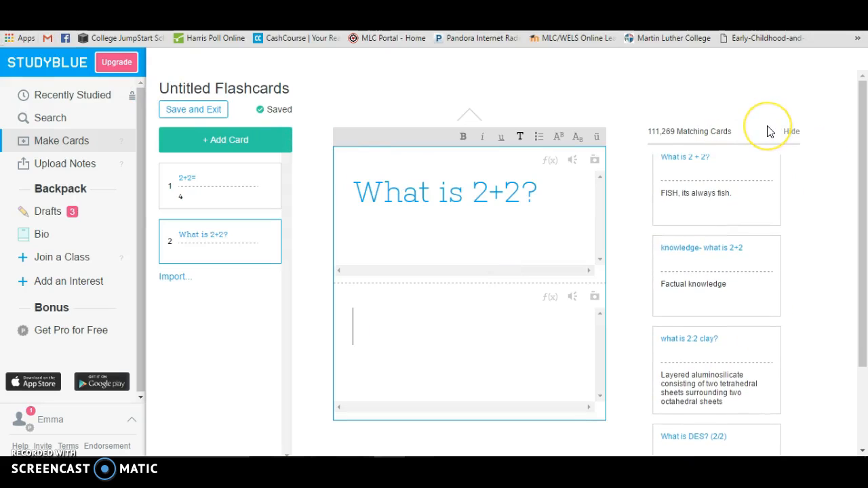
click(716, 303)
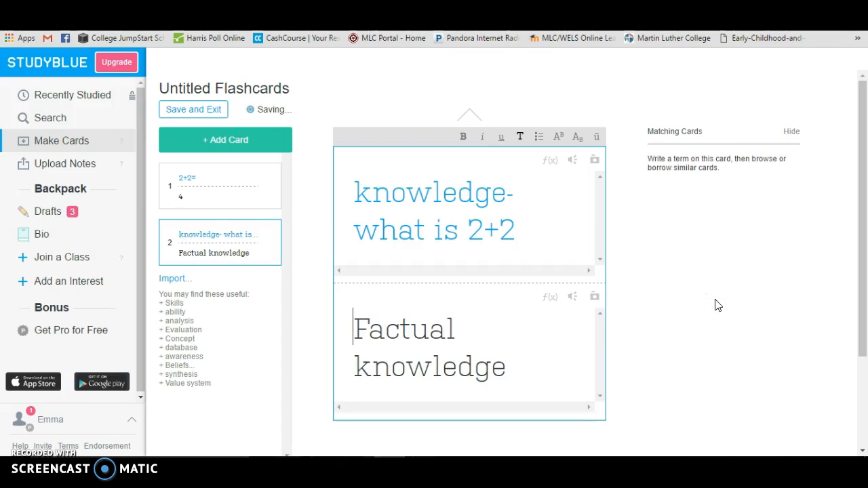
click(604, 247)
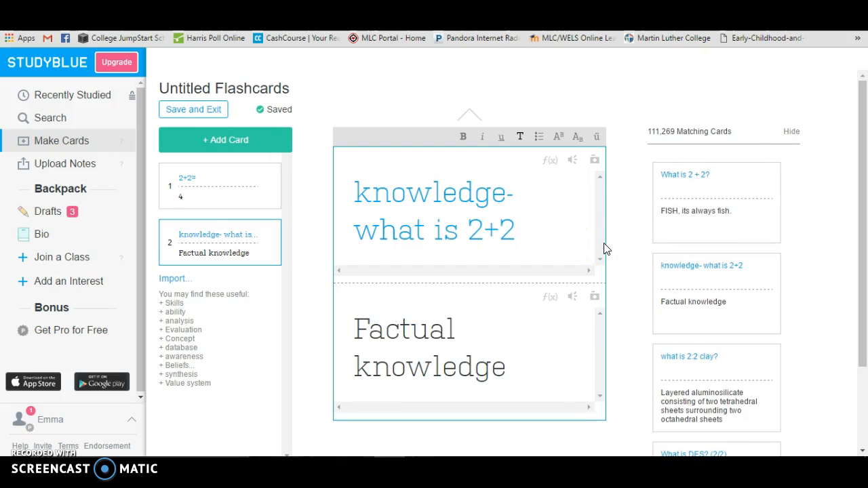
Save the flashcards as Math in Bio, reviewing the privacy options and keeping the set Public
click(184, 111)
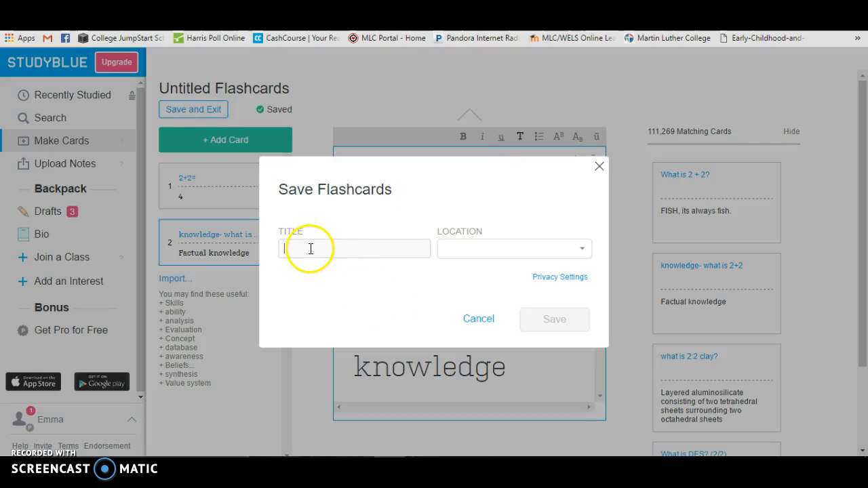
click(484, 256)
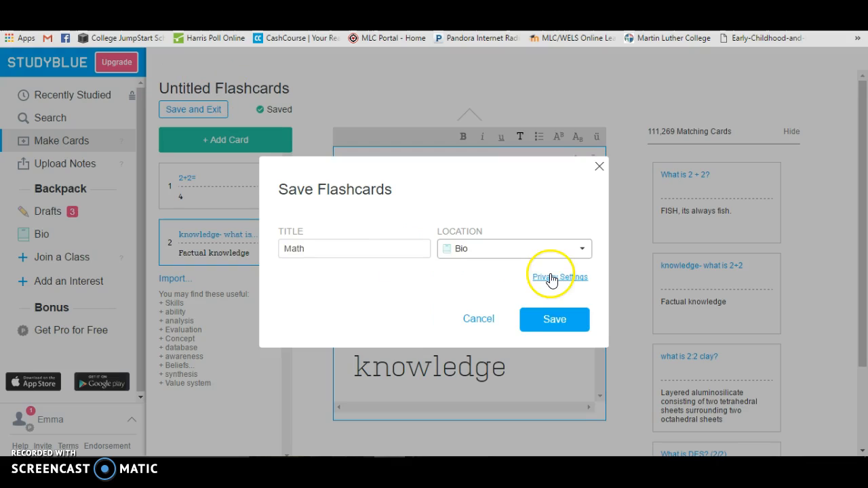
click(551, 278)
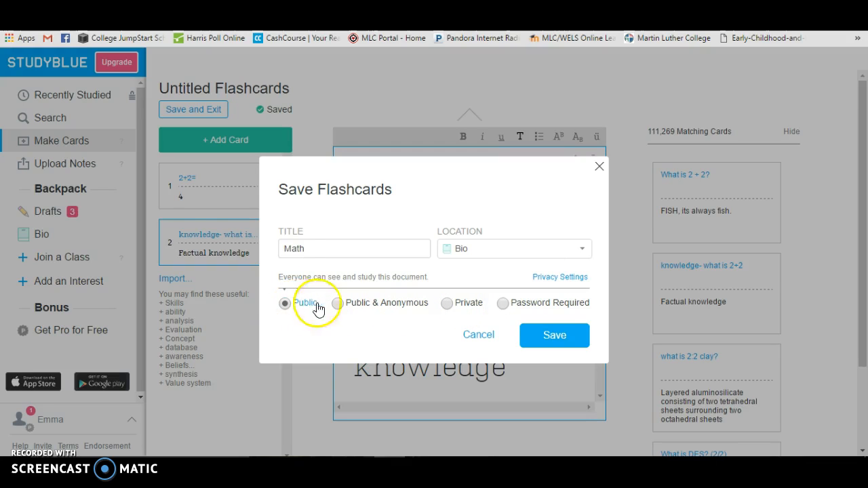
click(393, 312)
click(460, 309)
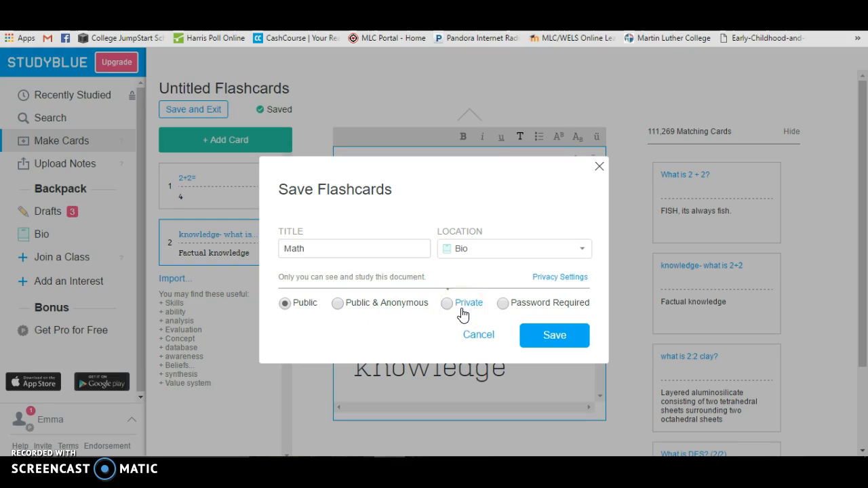
click(555, 313)
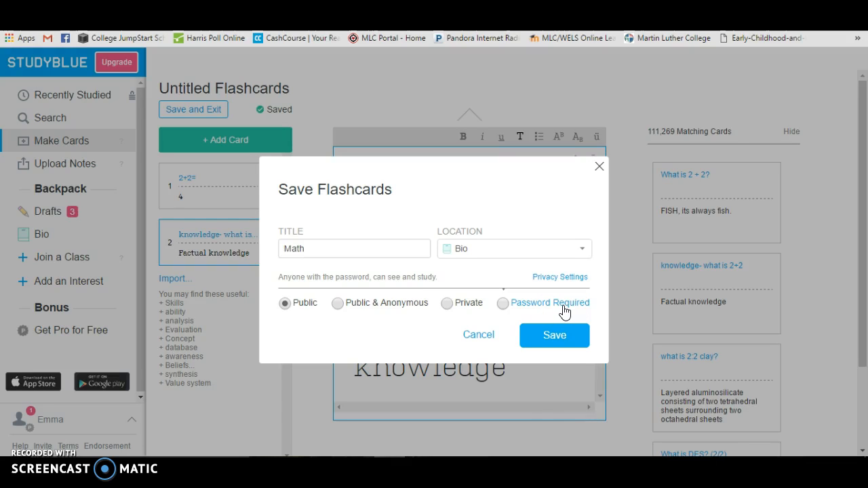
click(375, 172)
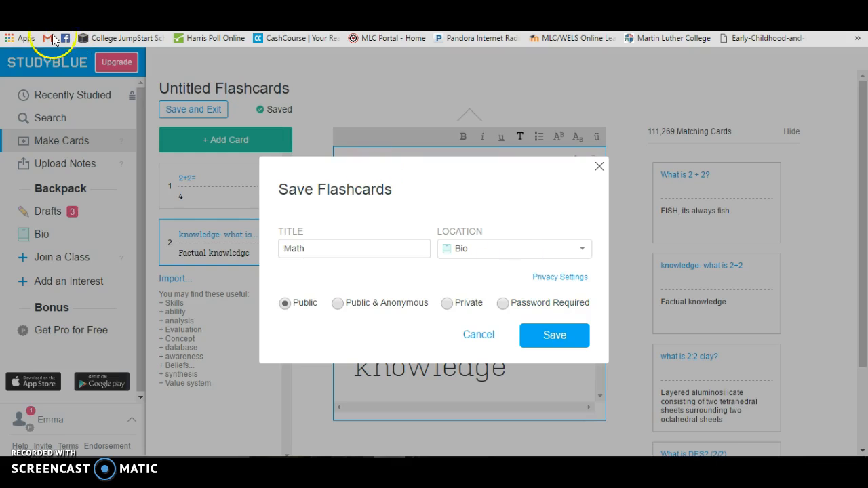
Choose Bio as the location for uploading notes, and open the file selection before cancelling it
click(128, 167)
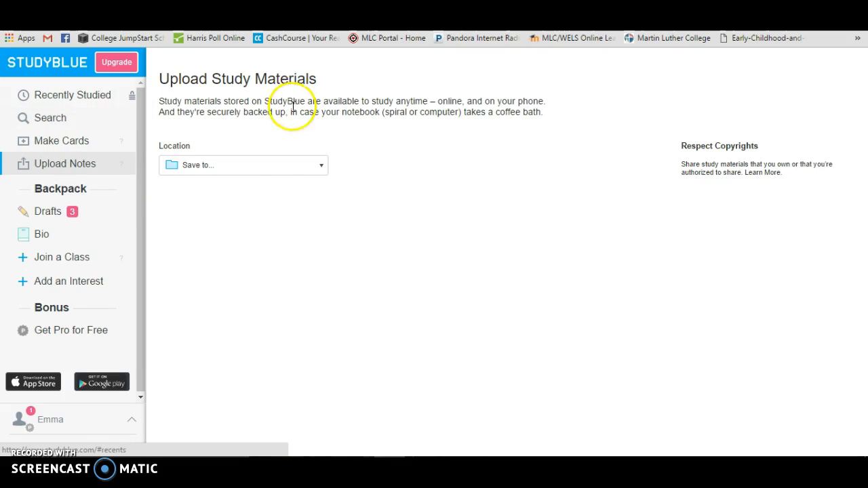
click(251, 168)
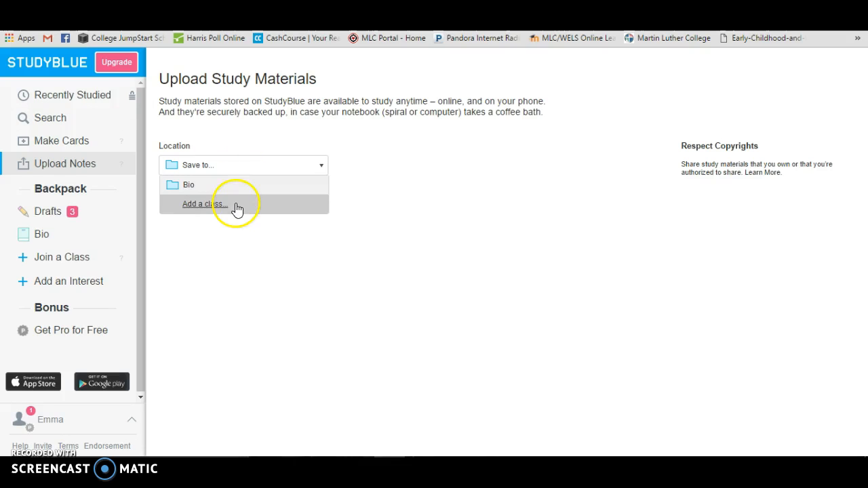
click(451, 219)
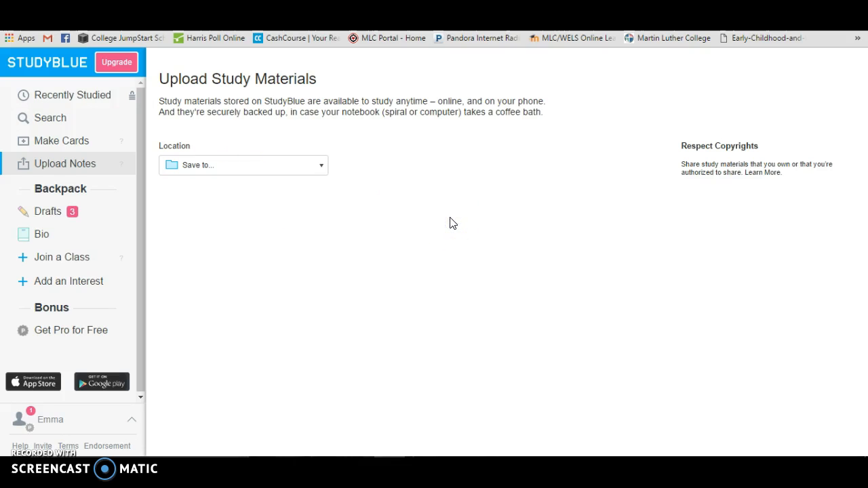
click(245, 166)
click(230, 190)
click(522, 360)
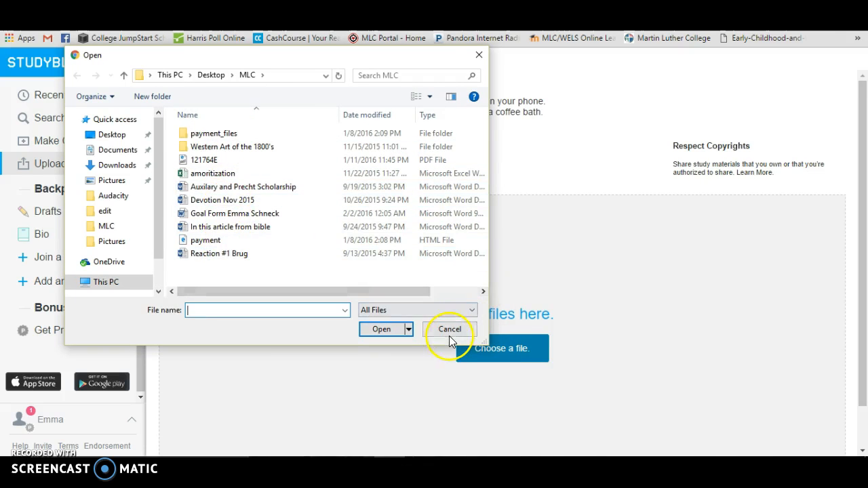
click(449, 331)
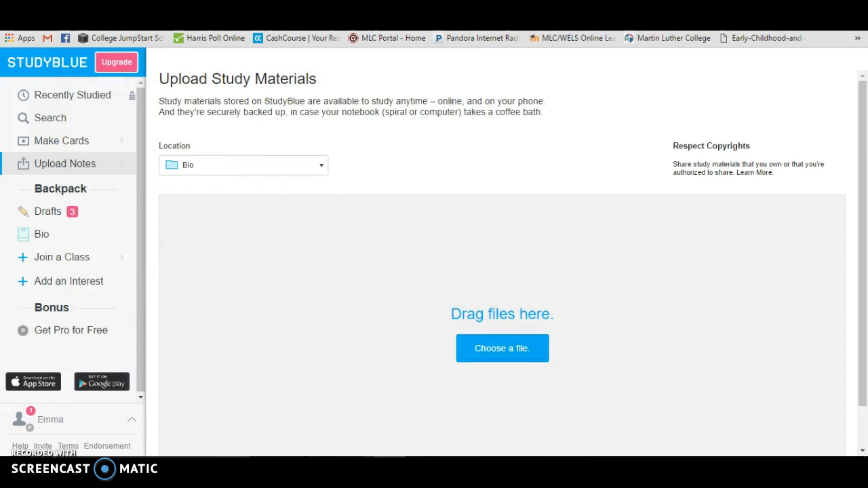
Open the Unit C deck in Bio and start flipping 5 cards in order, front side first
key(alt+Left)
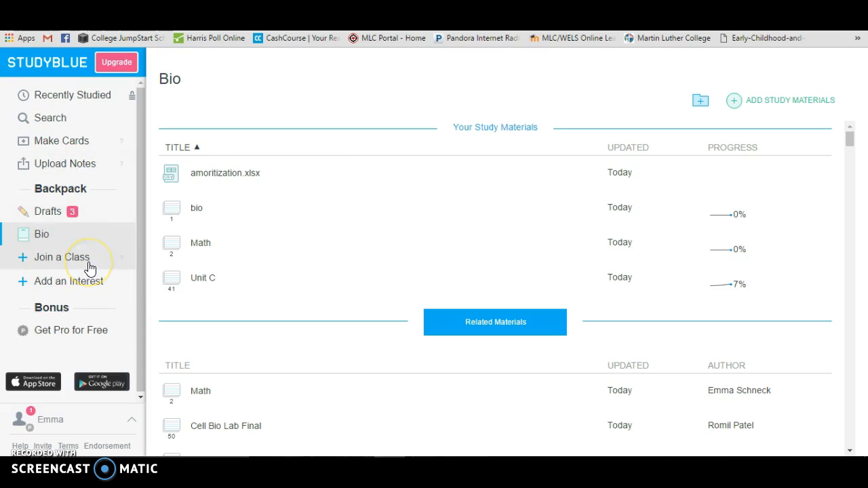
click(56, 221)
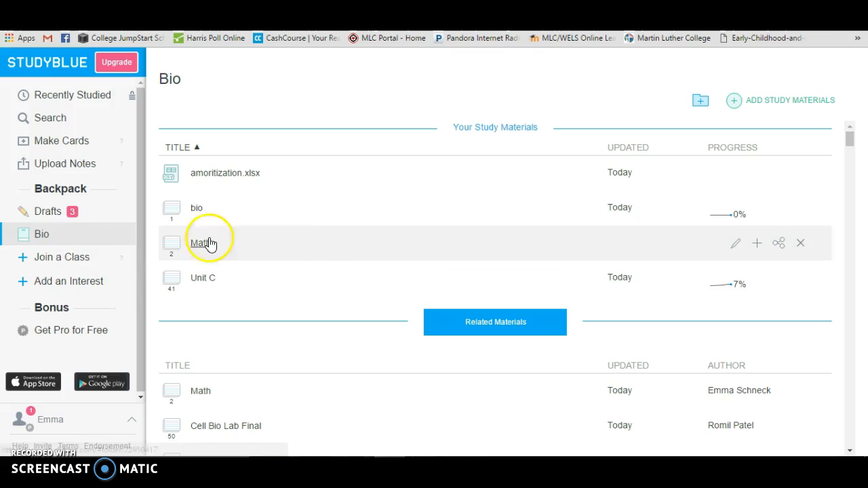
click(205, 273)
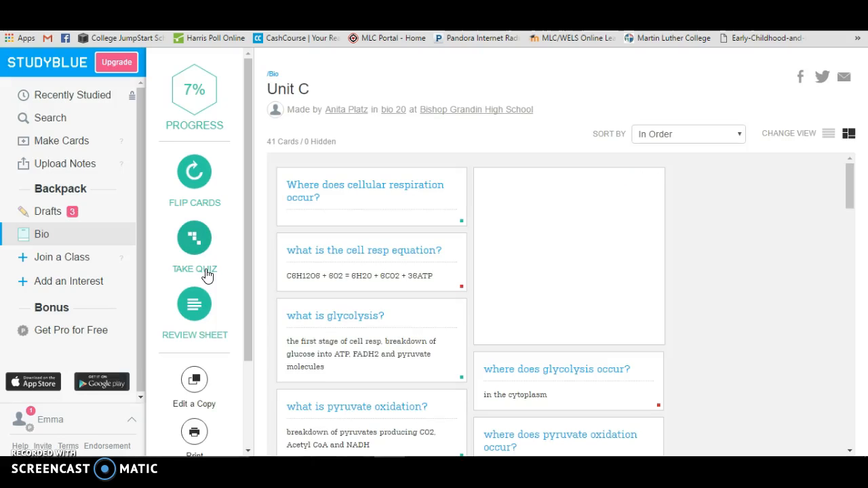
click(202, 166)
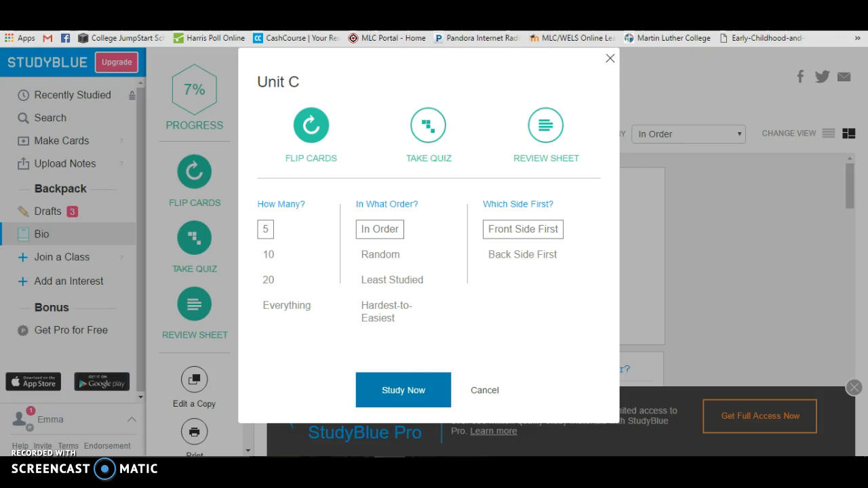
click(416, 388)
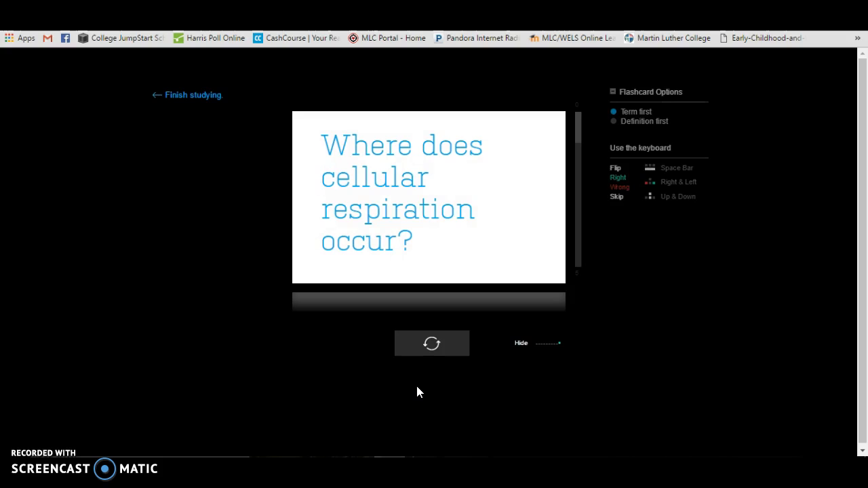
Flip the cellular respiration card and mark it wrong, and skip ahead to the card "where does glycolysis occur?"
click(435, 344)
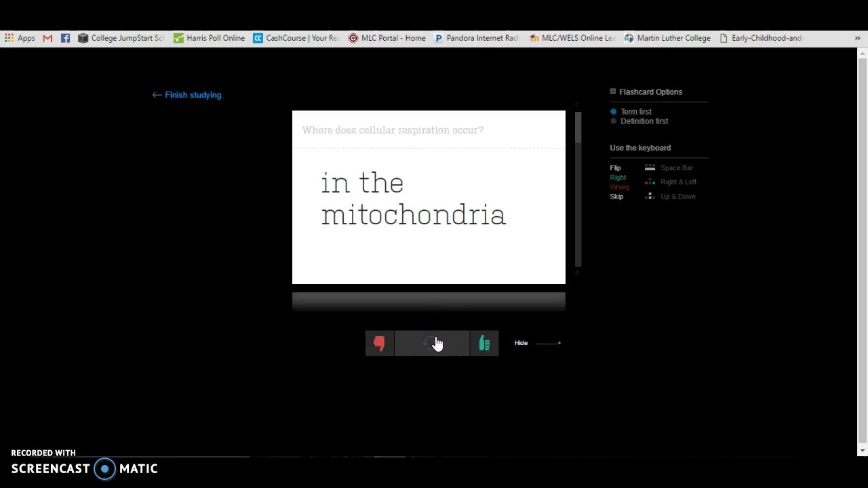
click(437, 341)
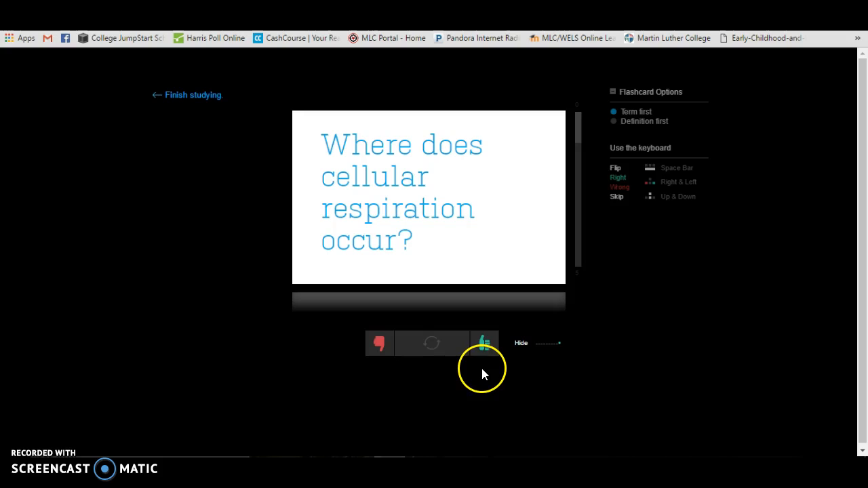
click(379, 344)
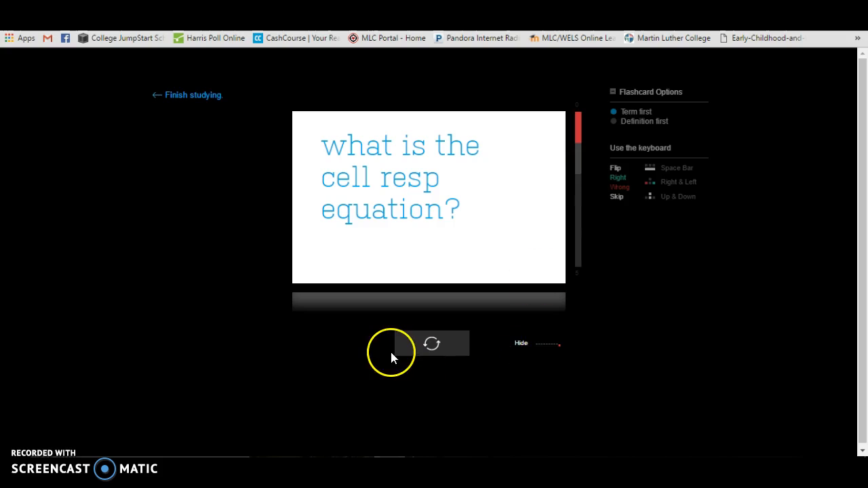
key(Down)
key(Down)
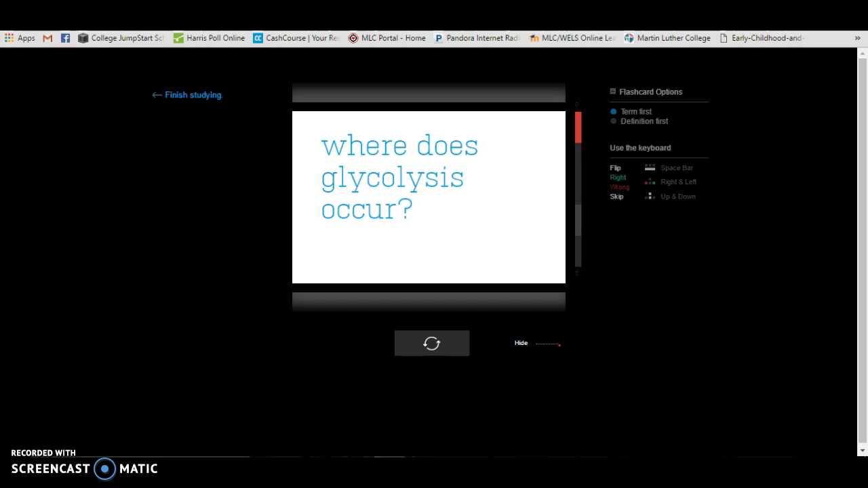
Finish the flashcard study session and start a quiz on the Unit C deck
click(202, 96)
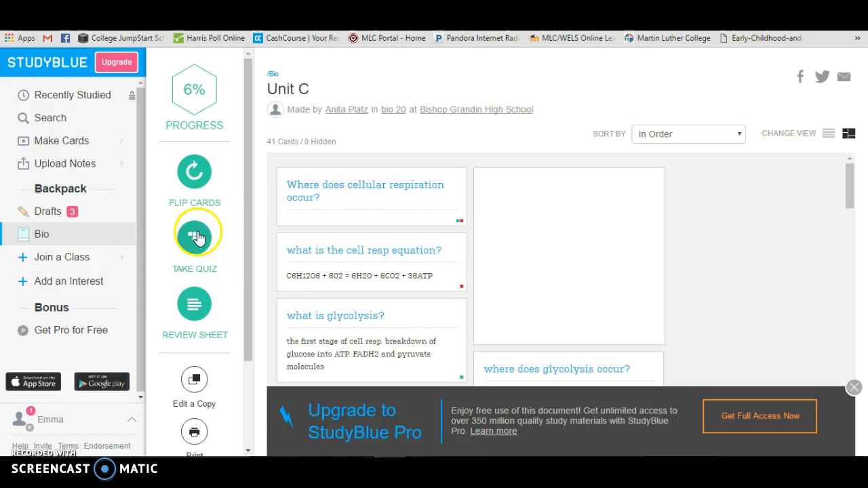
click(198, 233)
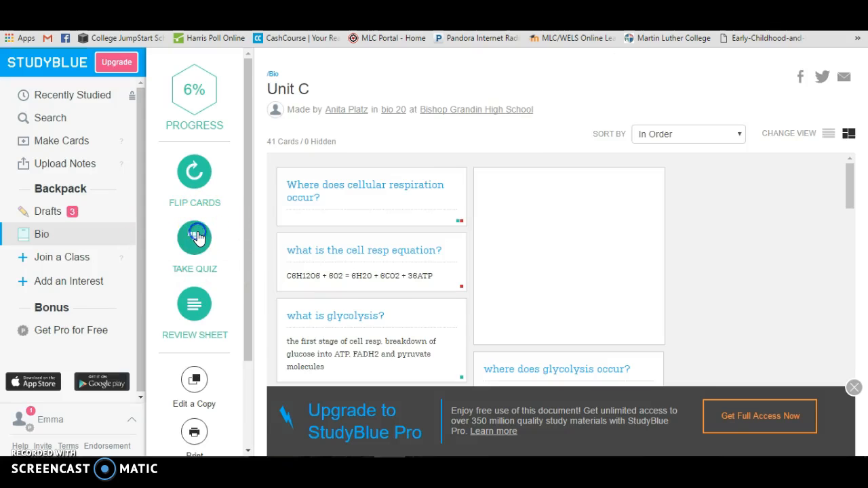
click(439, 382)
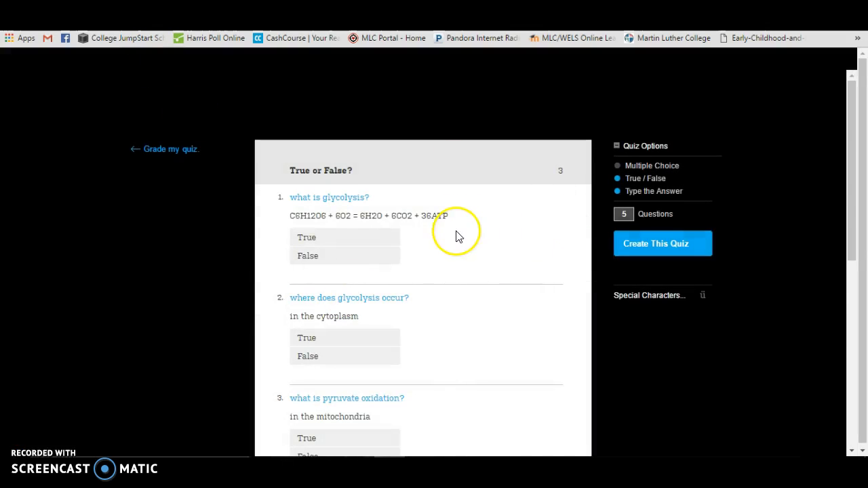
Answer True to quiz question 1 and False to question 2, grade the quiz, and finish by closing the score summary
click(316, 235)
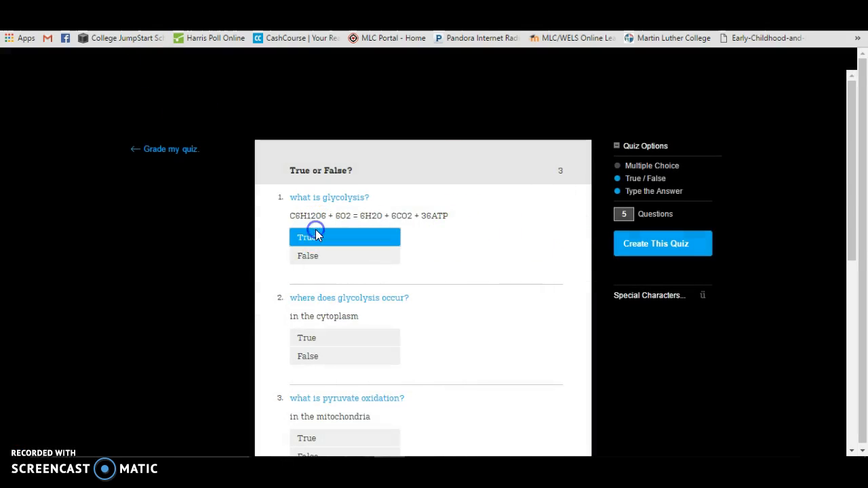
click(316, 338)
click(315, 357)
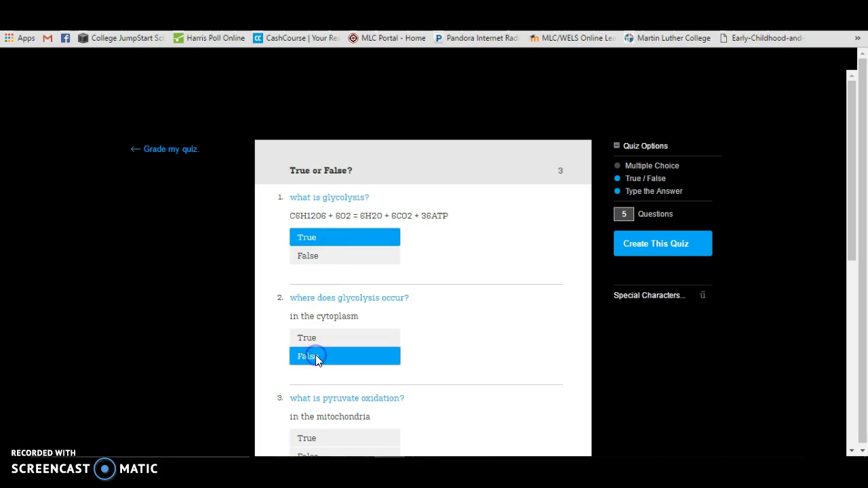
click(173, 150)
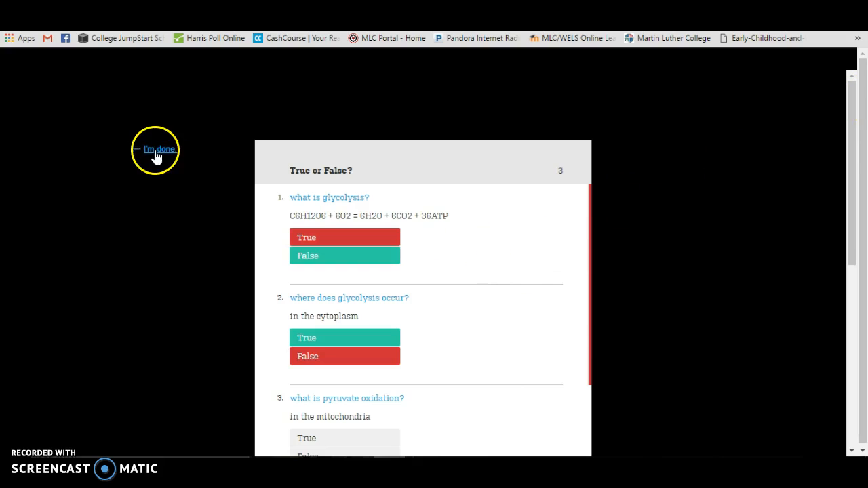
click(155, 150)
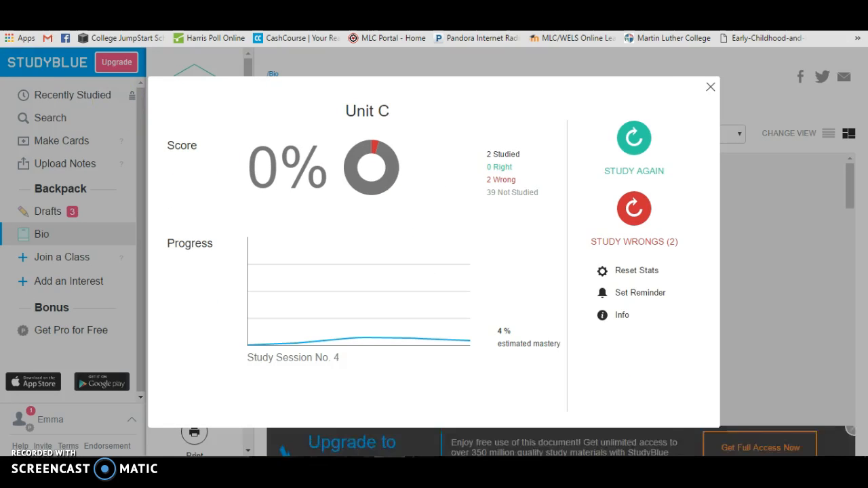
click(710, 86)
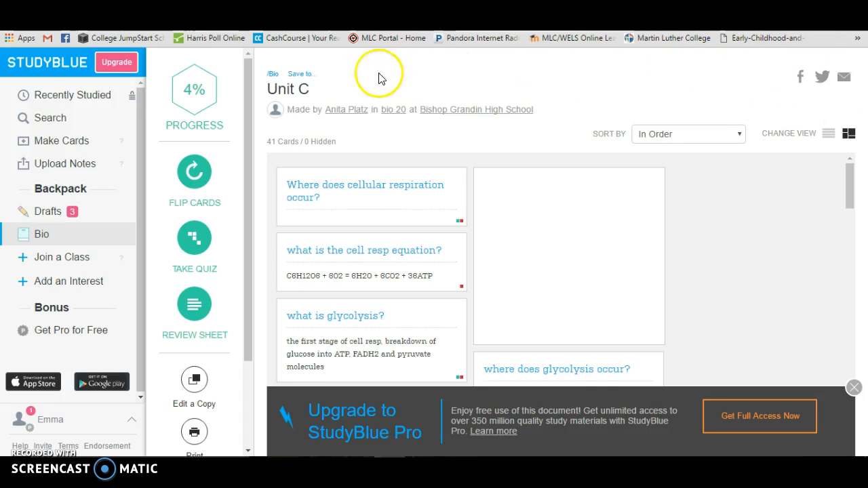
Open the Join a Class form to view its school, class and instructor fields, and close it without joining
click(97, 257)
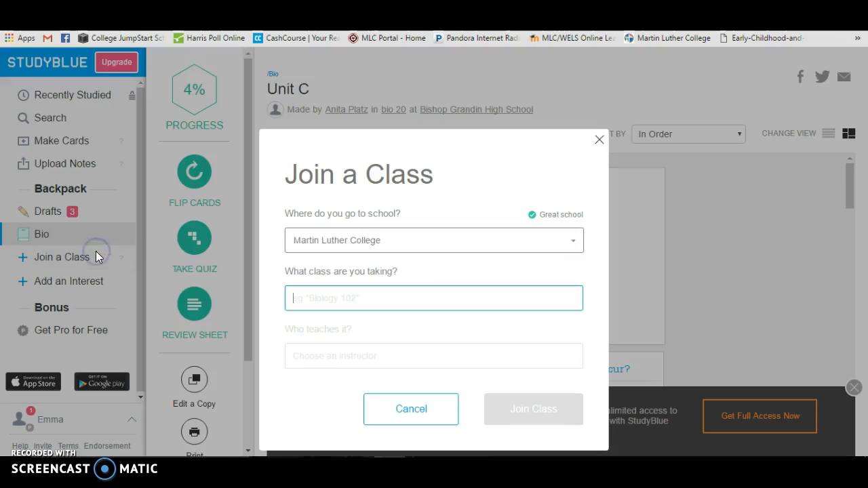
click(405, 305)
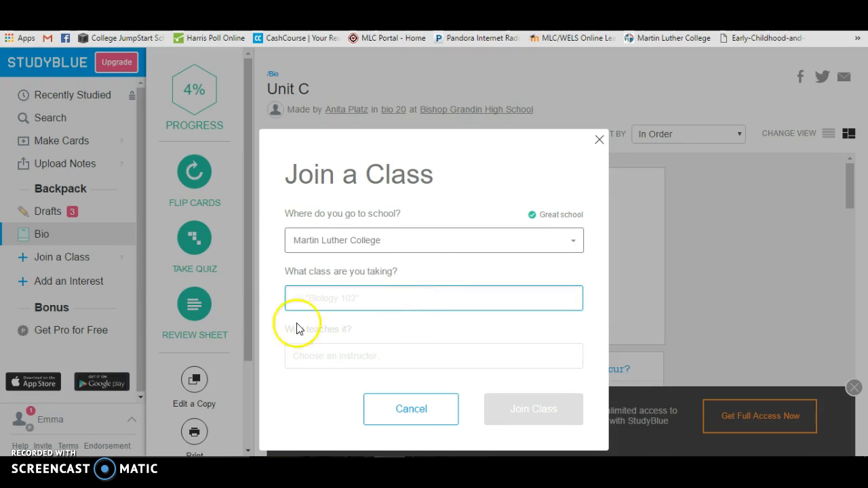
click(599, 139)
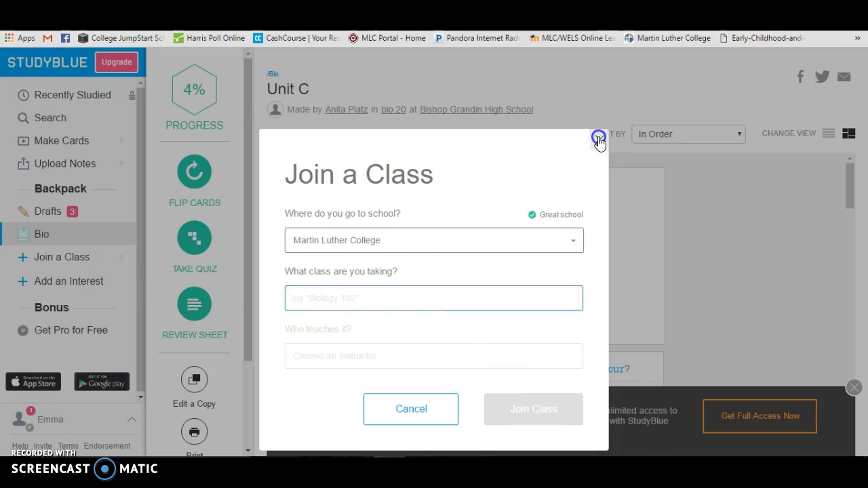